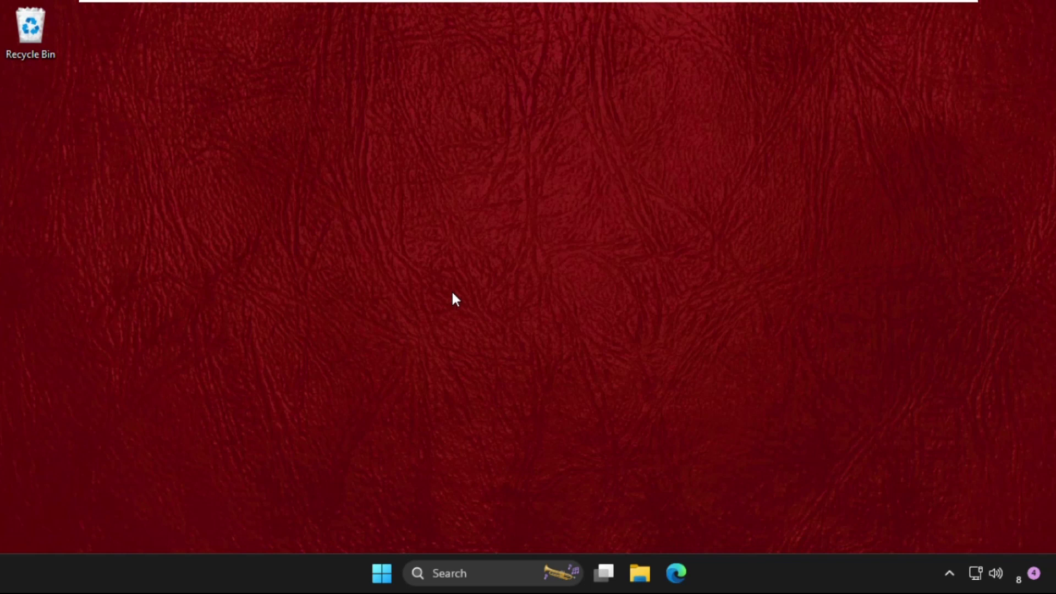
Step: Launch regedit from the Run dialog, retrying after a mistyped first command
key(super+r)
mouse_move(165, 390)
mouse_down()
mouse_move(622, 162)
mouse_move(551, 168)
mouse_up()
text(re)
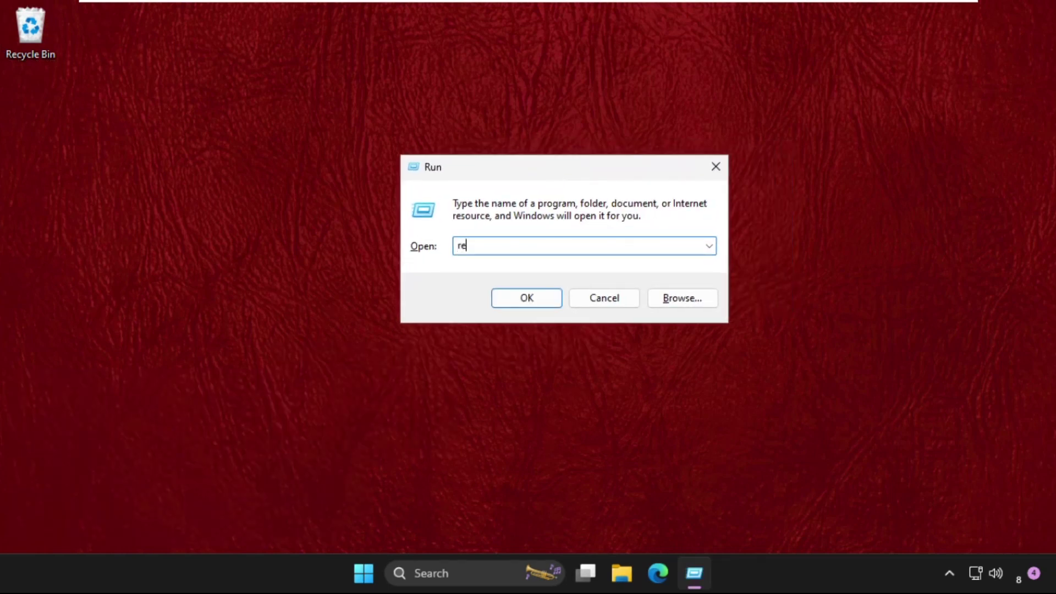
text(grdit)
click(604, 298)
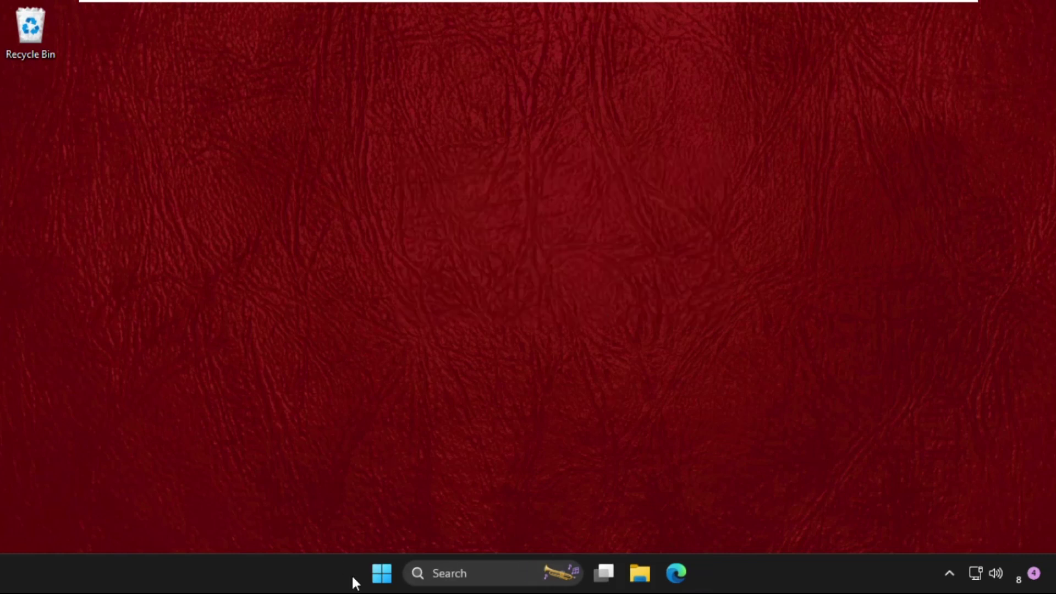
right_click(383, 573)
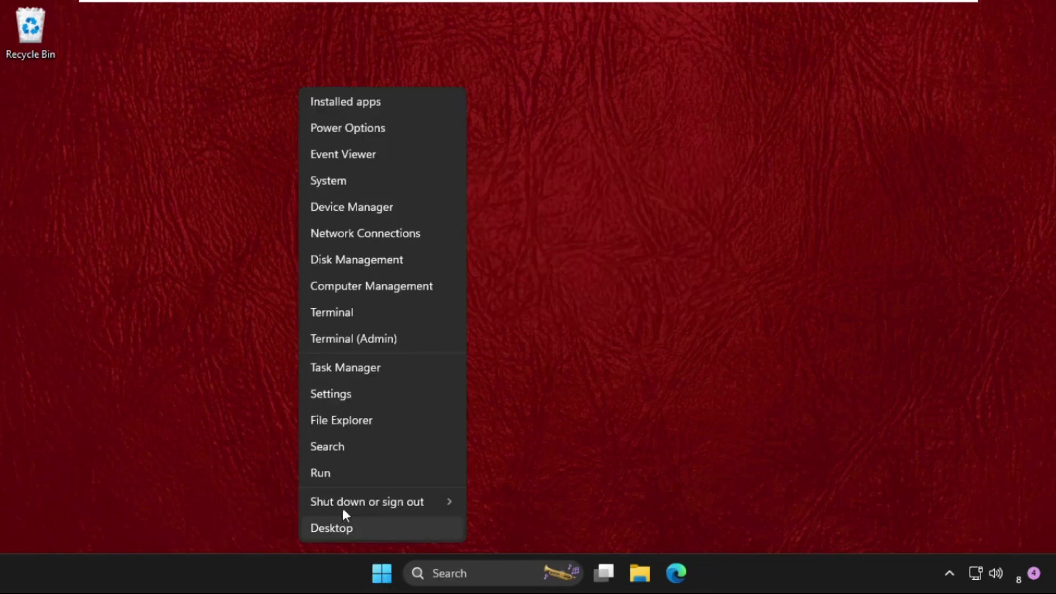
click(342, 473)
drag(228, 387, 633, 266)
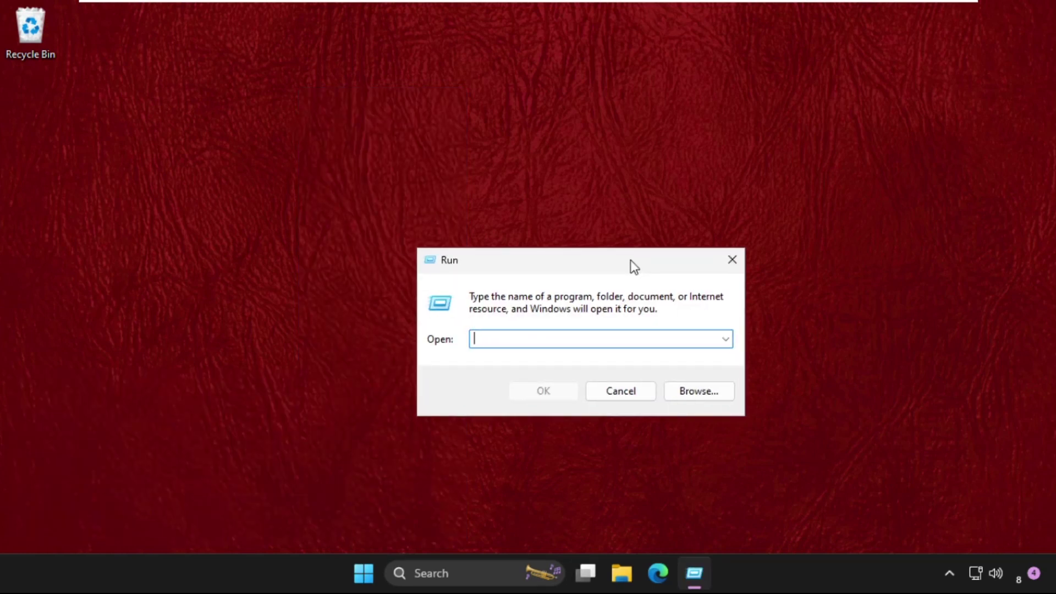
text(regedit)
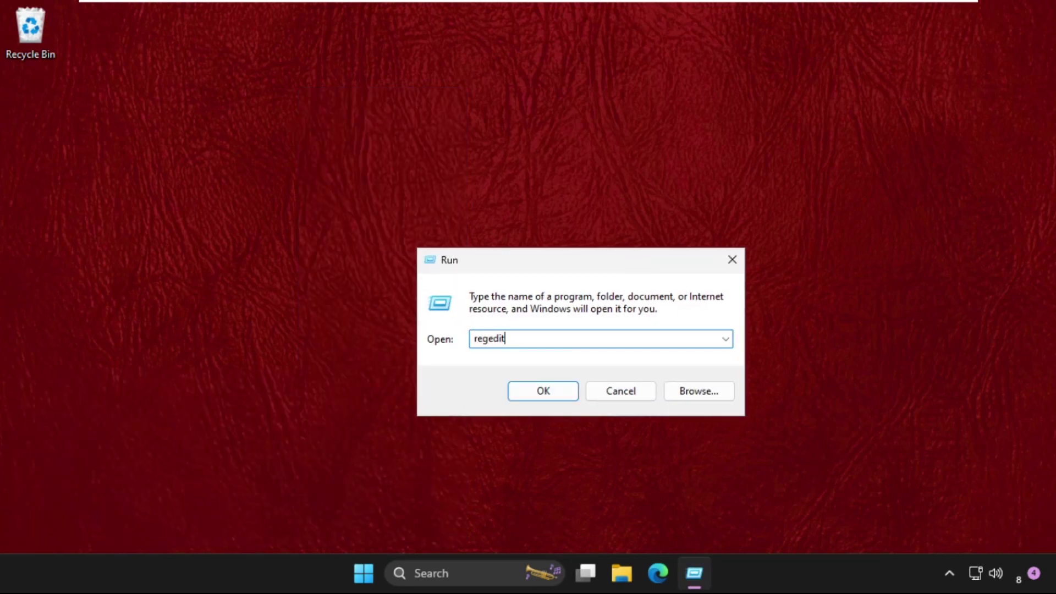
key(Return)
Step: Approve Registry Editor, collapse GameConfigStore, and select HKEY_CURRENT_USER\Control Panel\Input Method
click(443, 417)
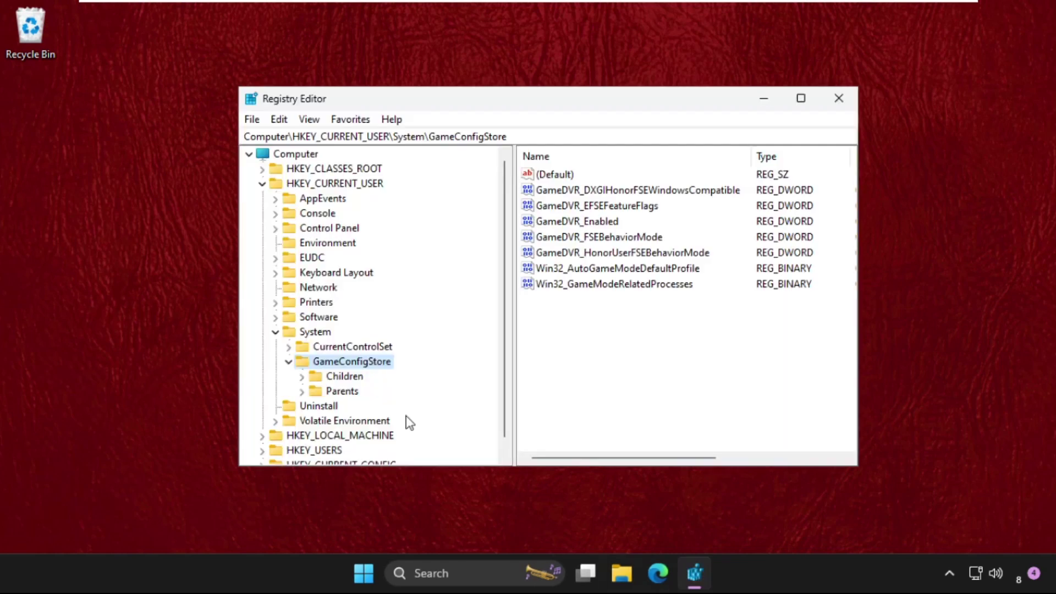
click(290, 361)
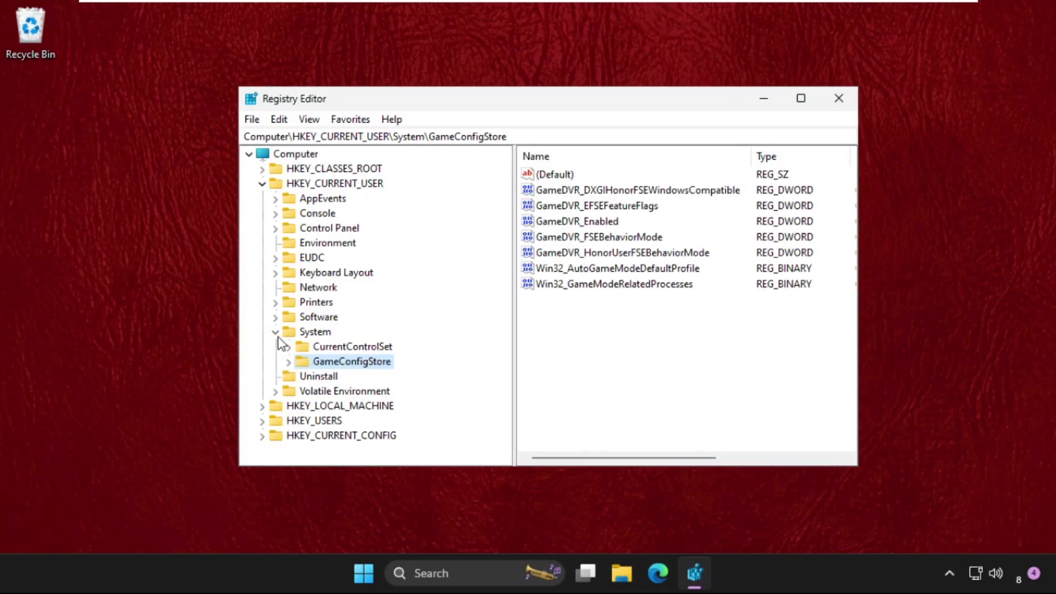
click(275, 332)
click(262, 183)
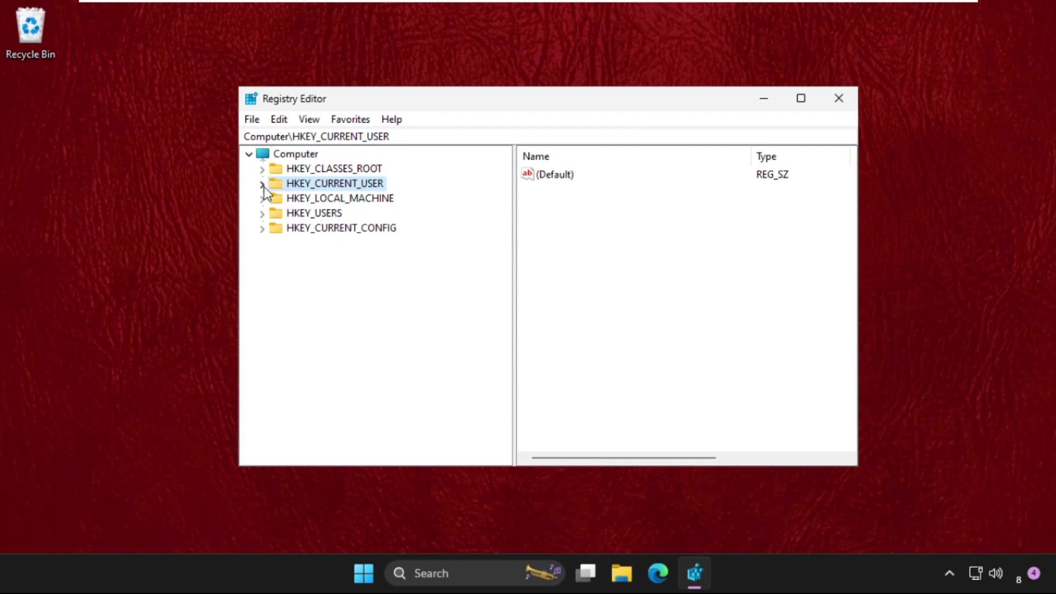
click(262, 184)
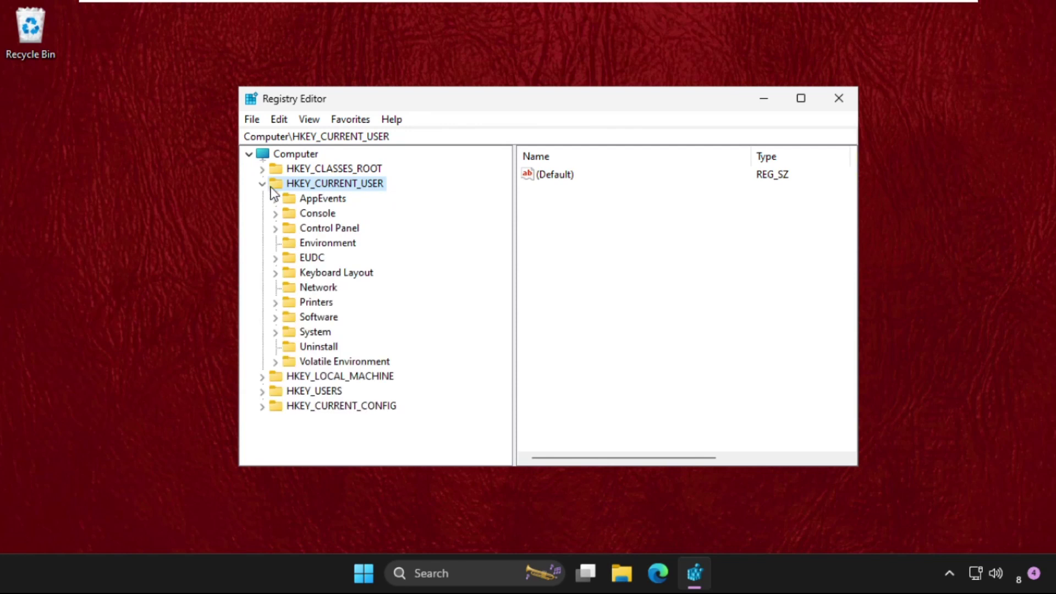
click(276, 228)
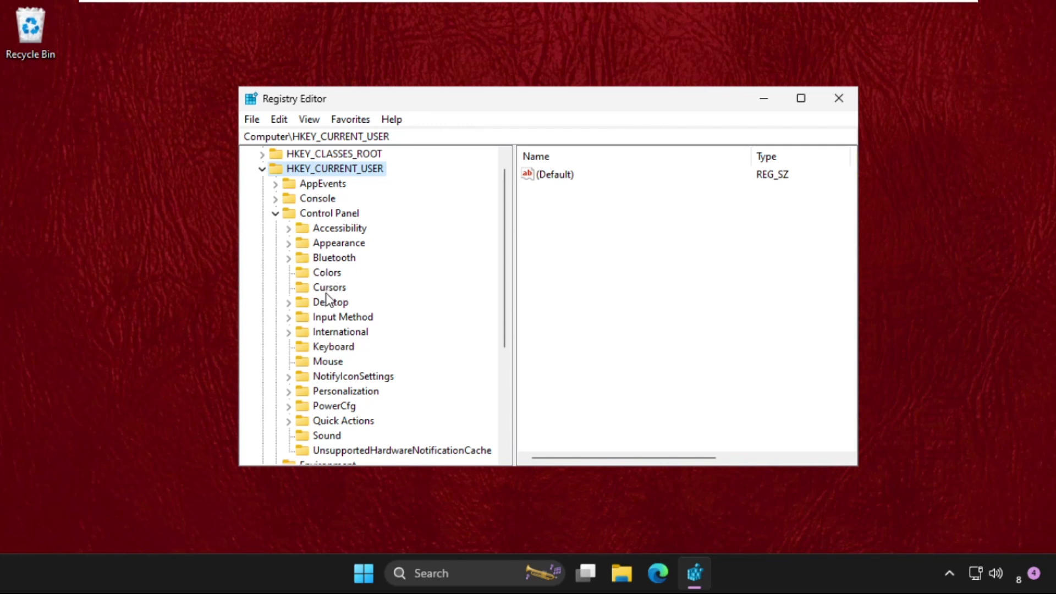
scroll(328, 300, down, 1)
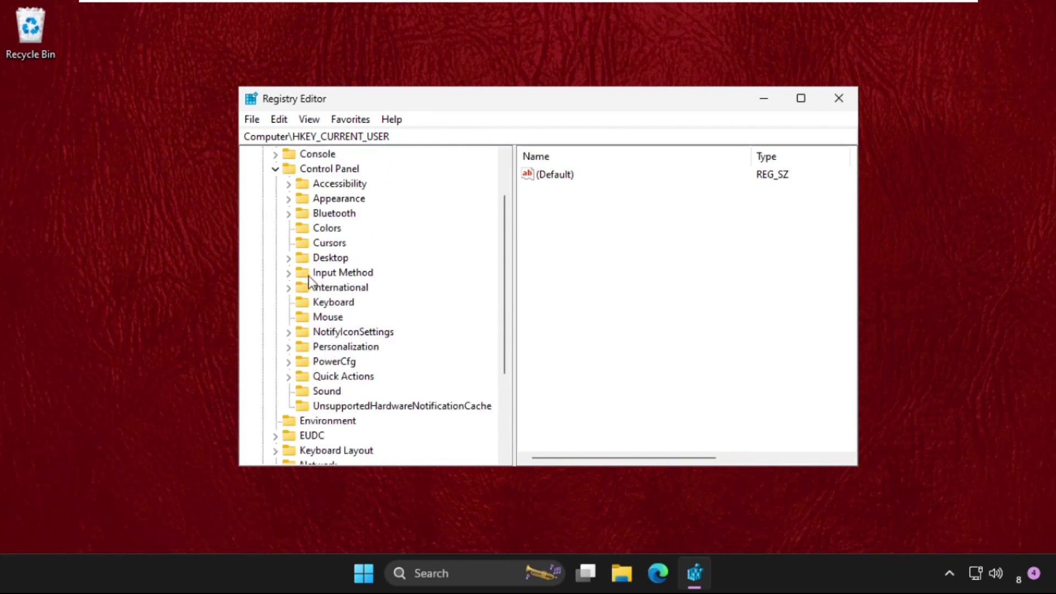
click(322, 274)
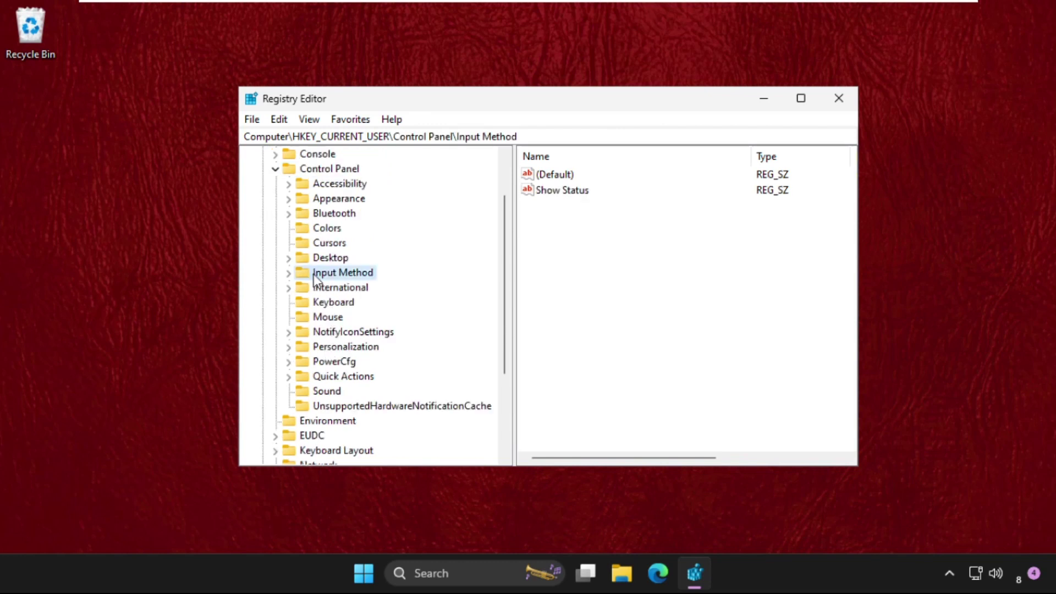
Step: Add an EnableHexNumpad string value under Input Method with data 1
right_click(584, 262)
mouse_move(625, 270)
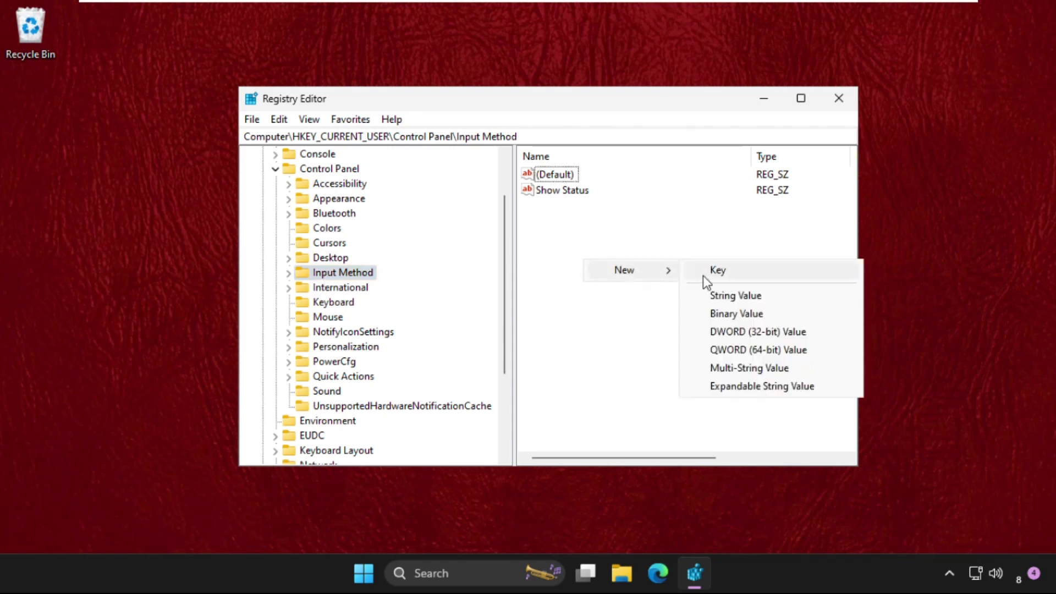
click(724, 301)
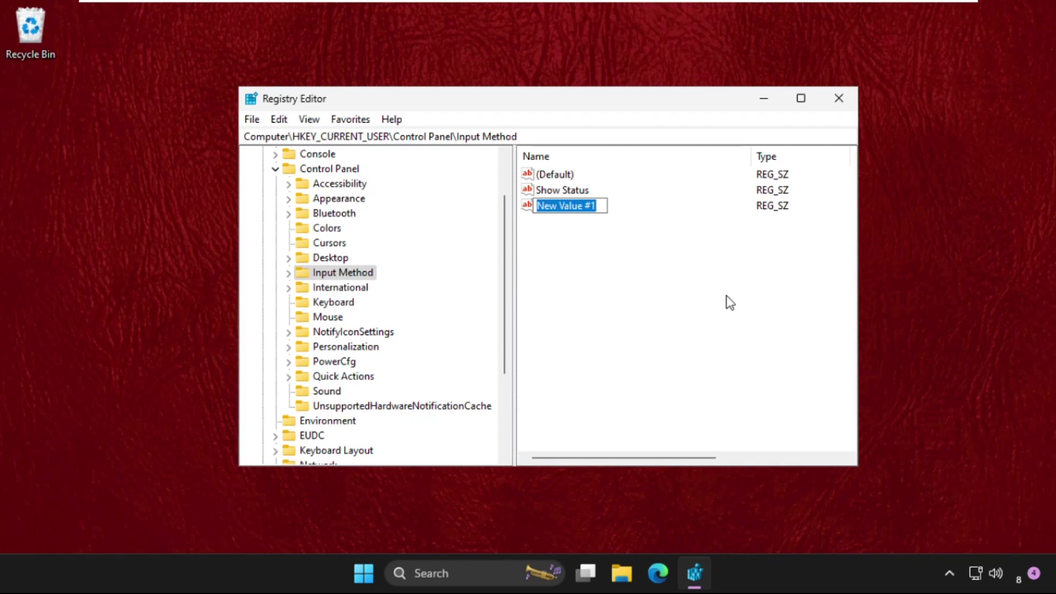
text(Enab)
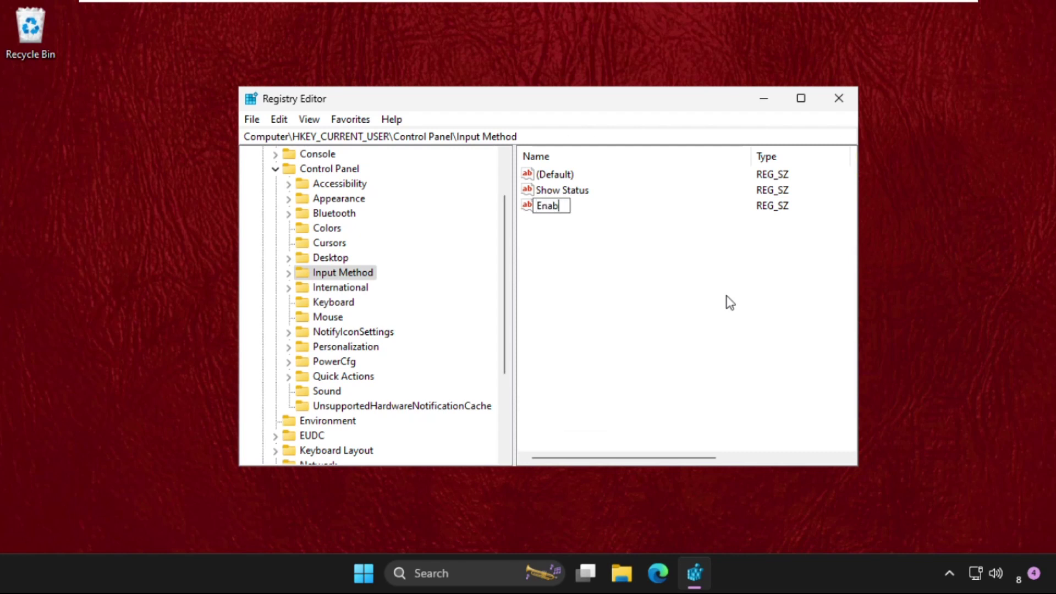
text(leHe)
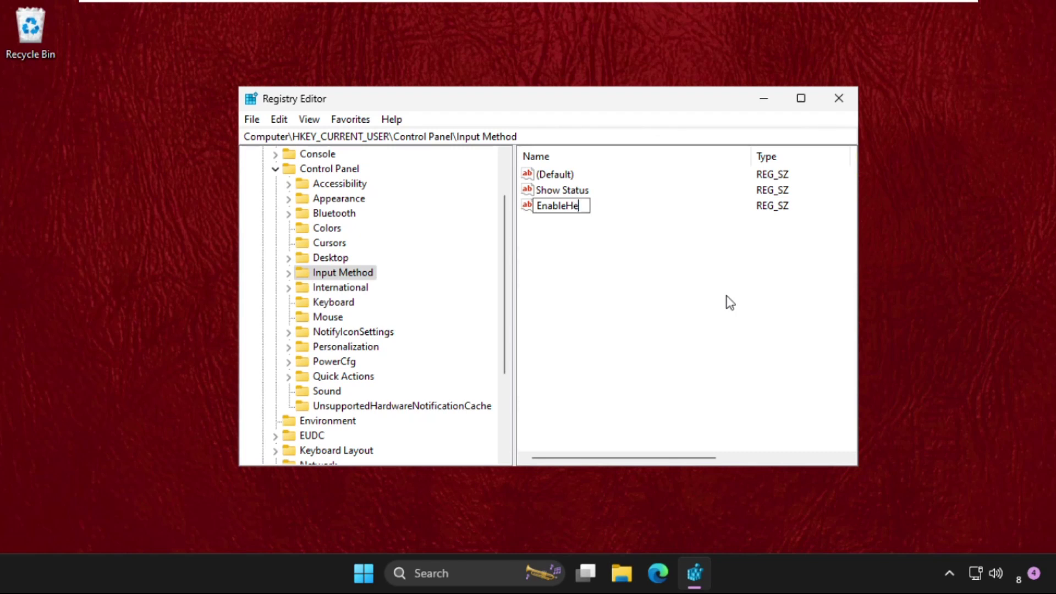
text(x)
text(Num)
text(pad)
key(Return)
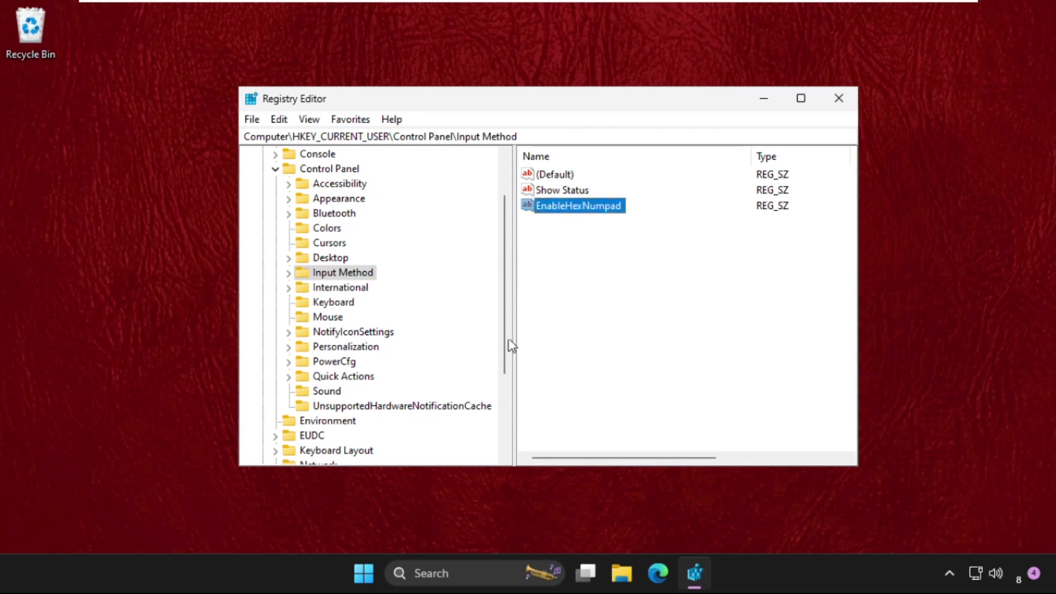
right_click(575, 204)
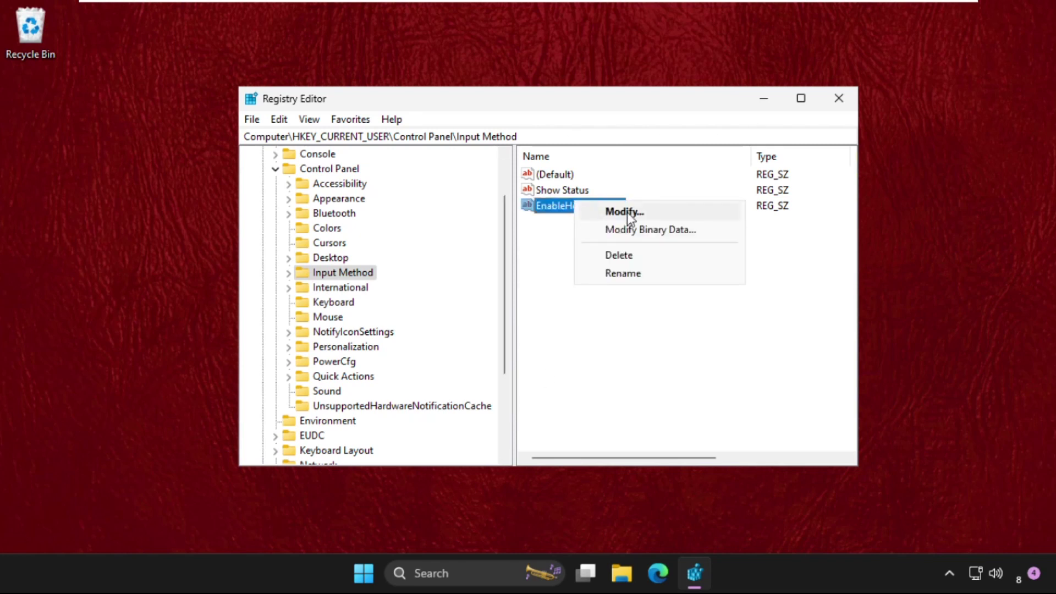
click(627, 212)
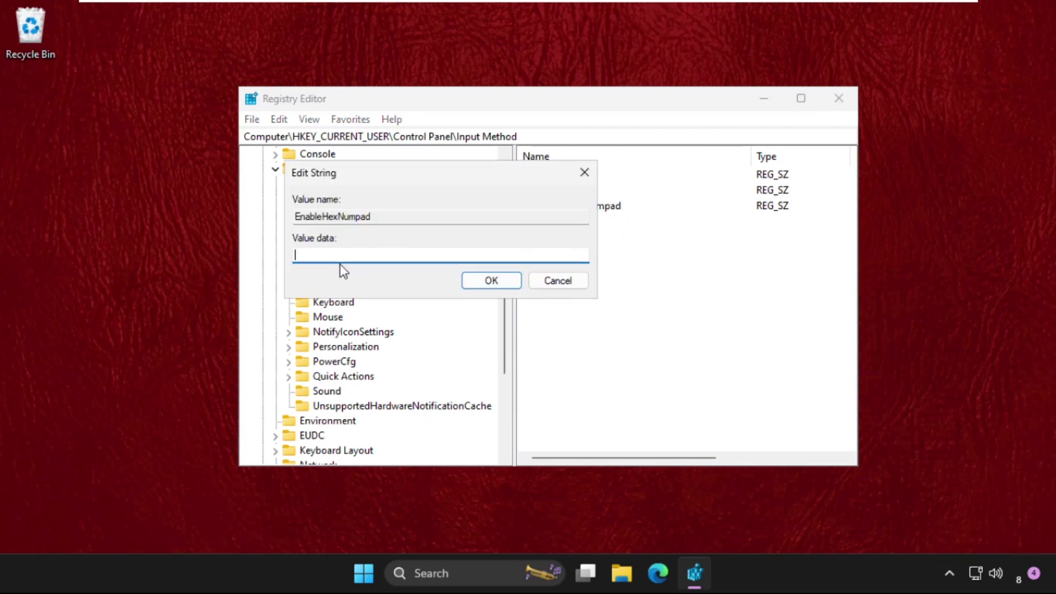
text(1)
key(Return)
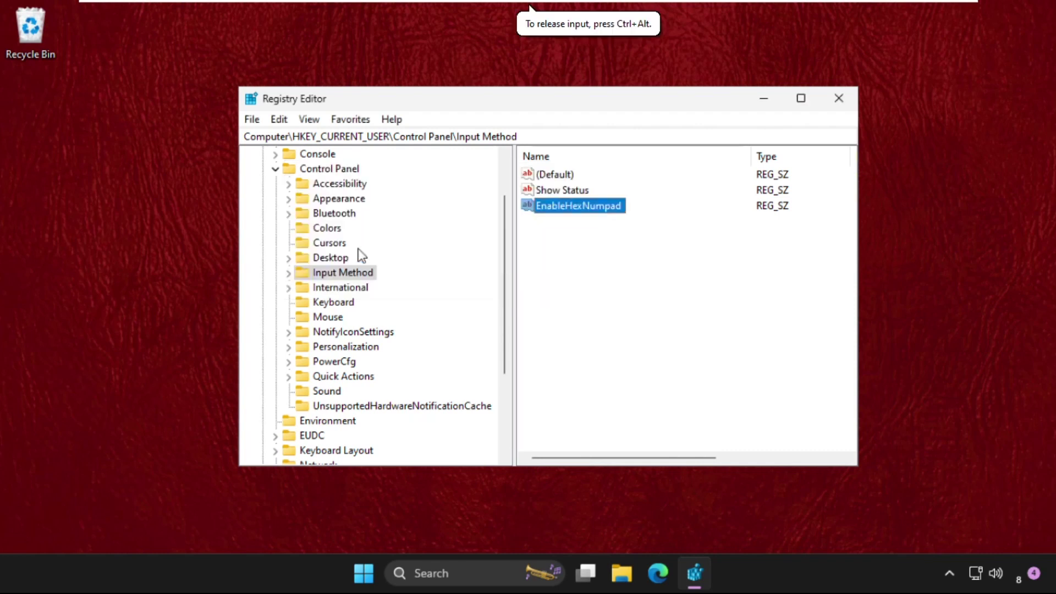
Step: Close Registry Editor and start Command Prompt as administrator from search
click(839, 99)
click(463, 575)
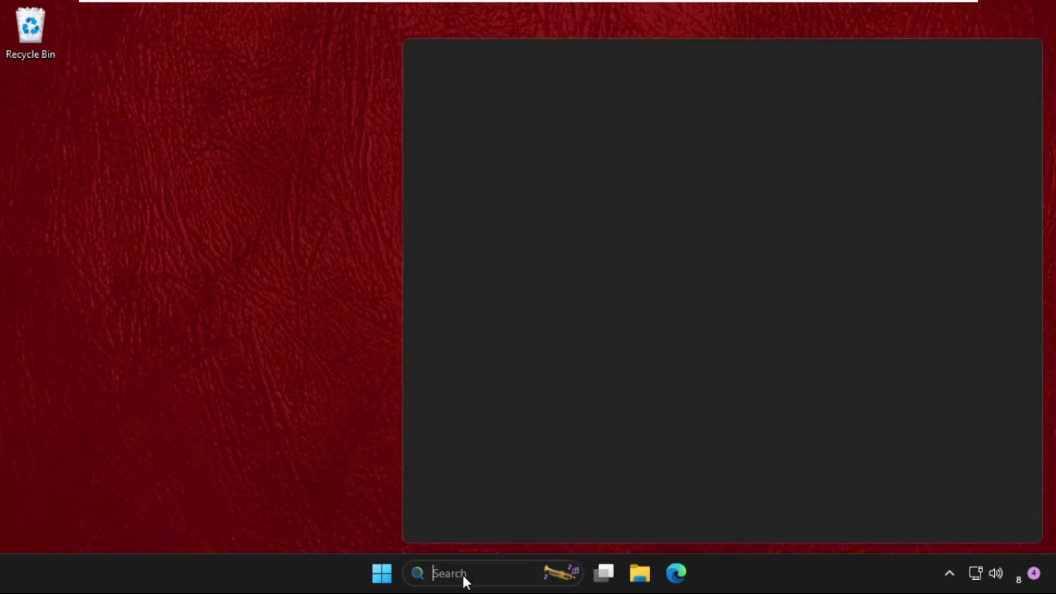
text(cmd)
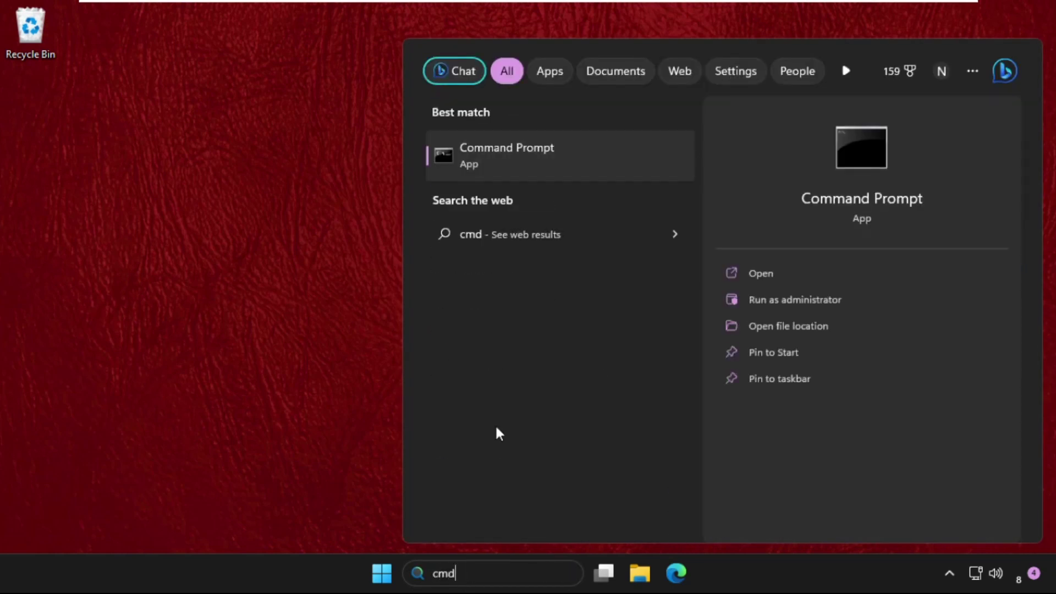
right_click(537, 165)
click(619, 178)
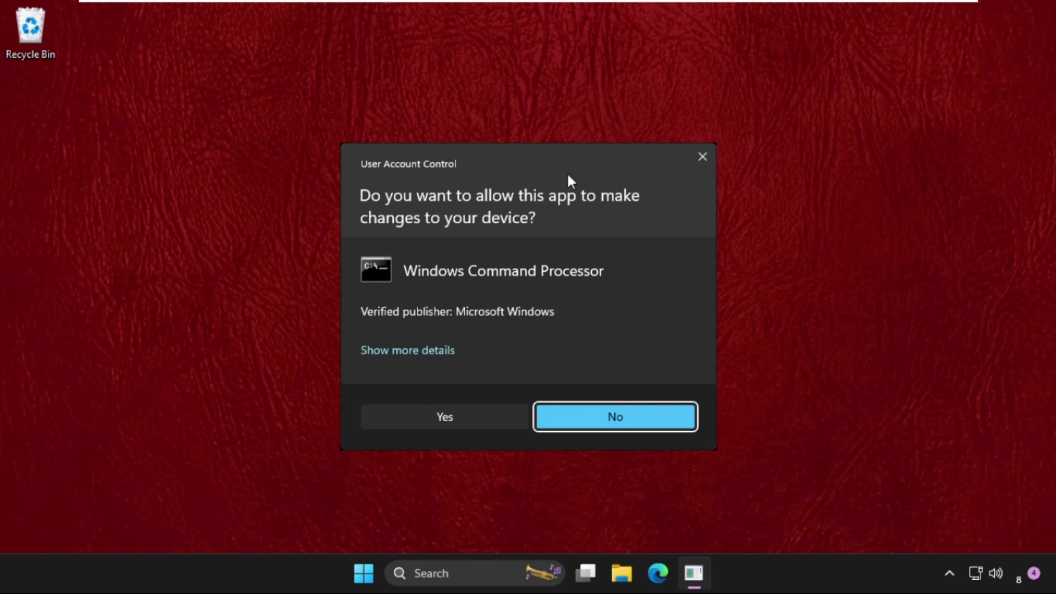
click(475, 421)
text(dism /)
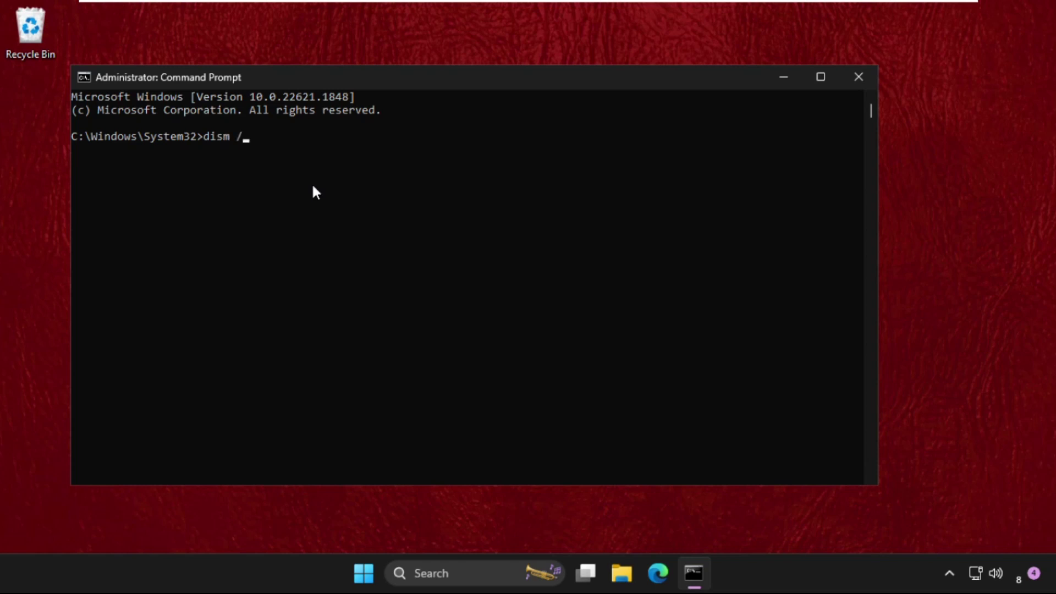
text(online )
text(/clean)
text(u)
text(p-image)
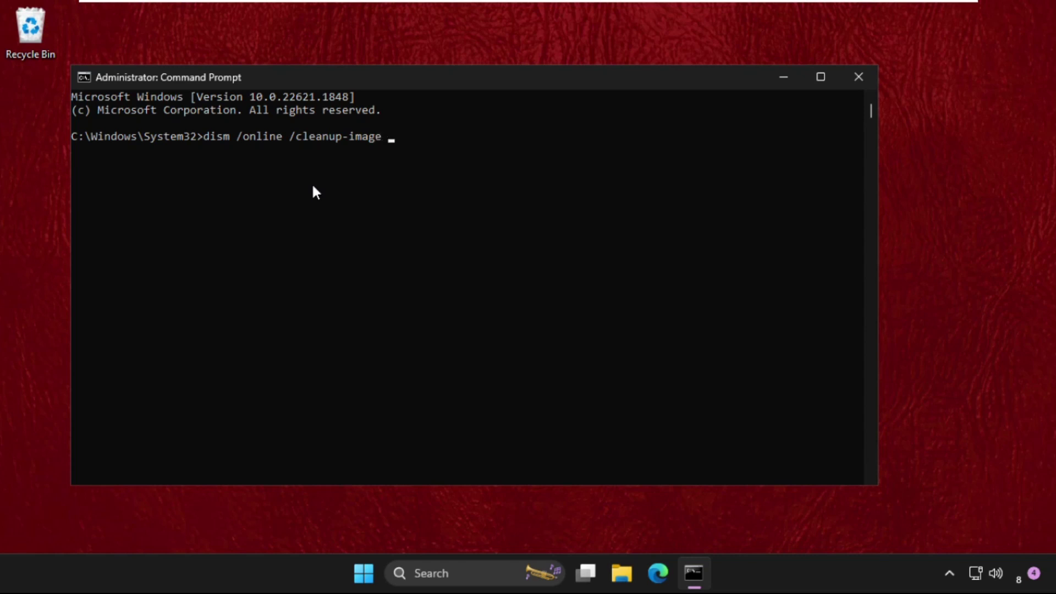
text( /rest)
text(orehealt)
text(h)
Step: Run dism /online /cleanup-image /restorehealth in the admin Command Prompt
key(Return)
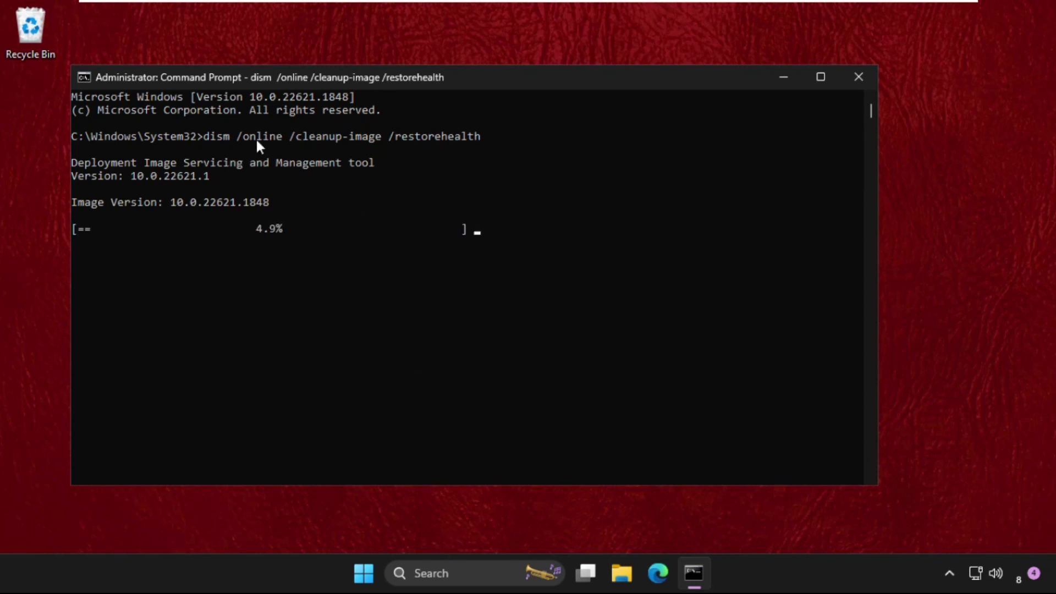
right_click(367, 572)
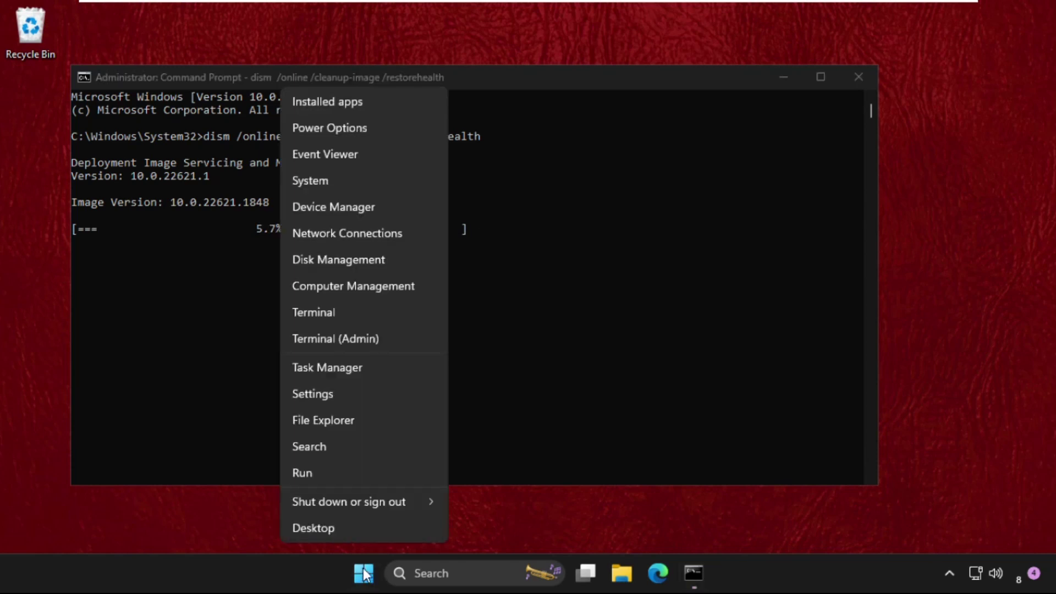
Step: Begin a driver update for the Standard PS/2 Keyboard from its Device Manager properties
click(340, 206)
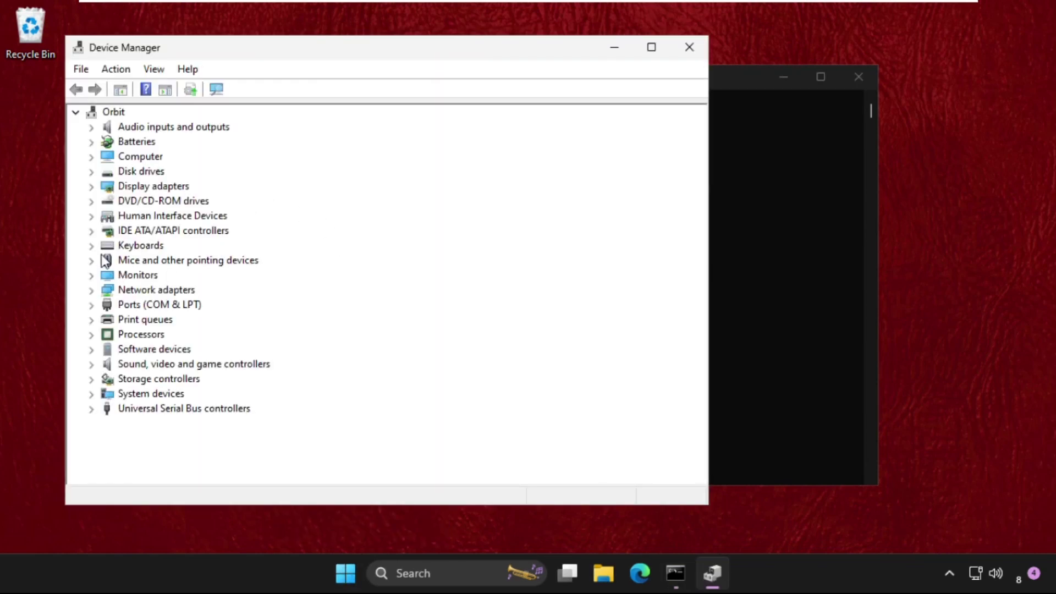
click(91, 245)
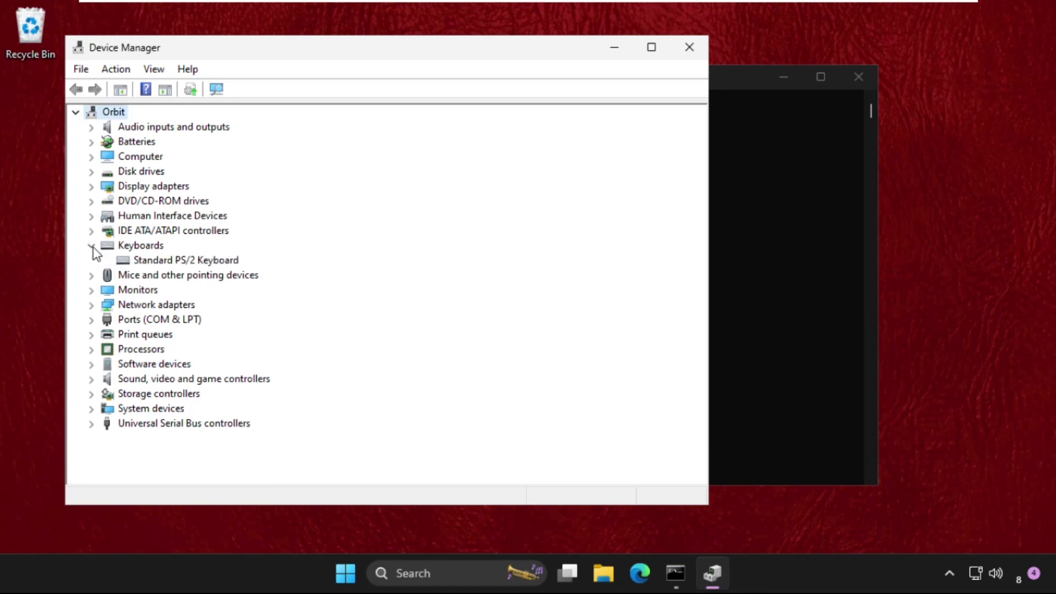
right_click(177, 260)
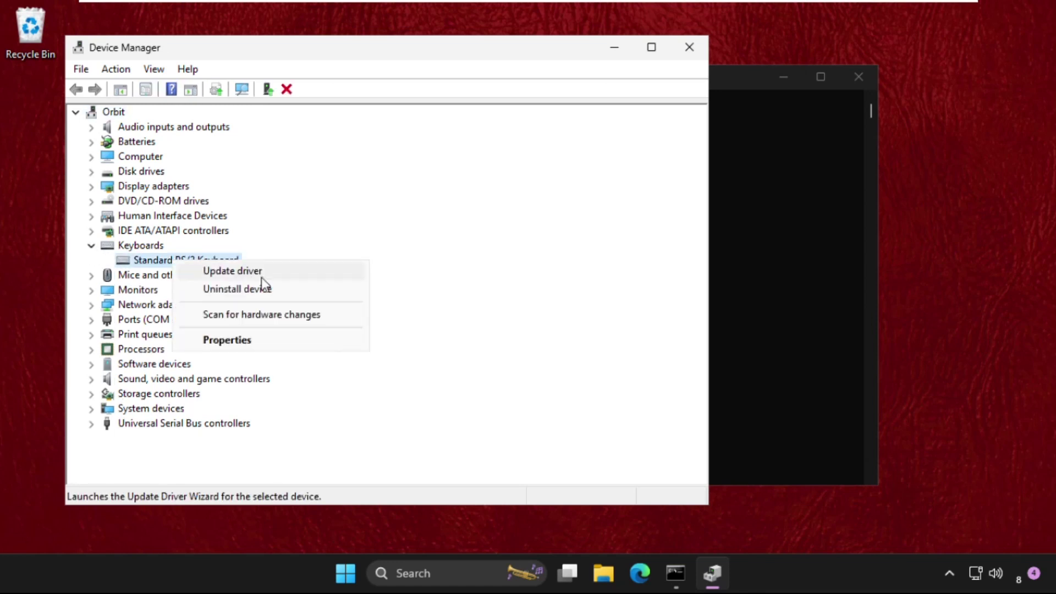
click(256, 342)
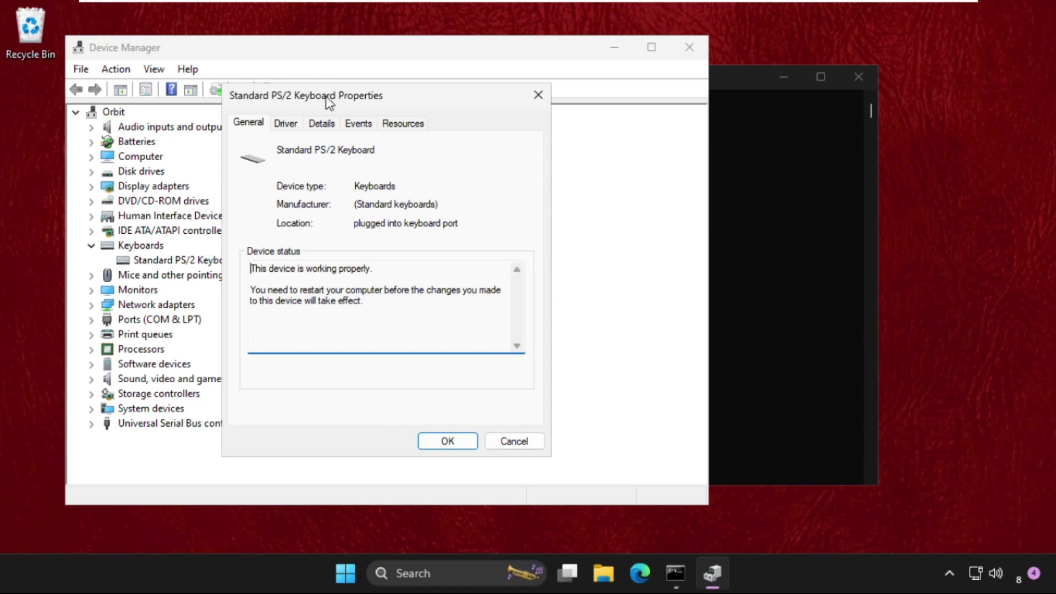
drag(329, 98, 697, 120)
click(653, 146)
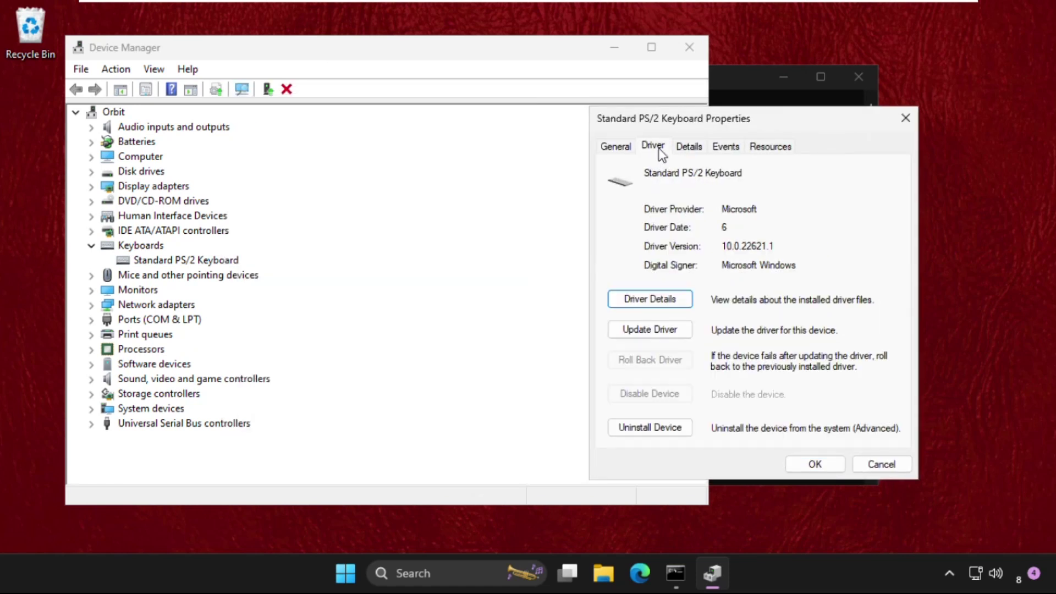
click(649, 330)
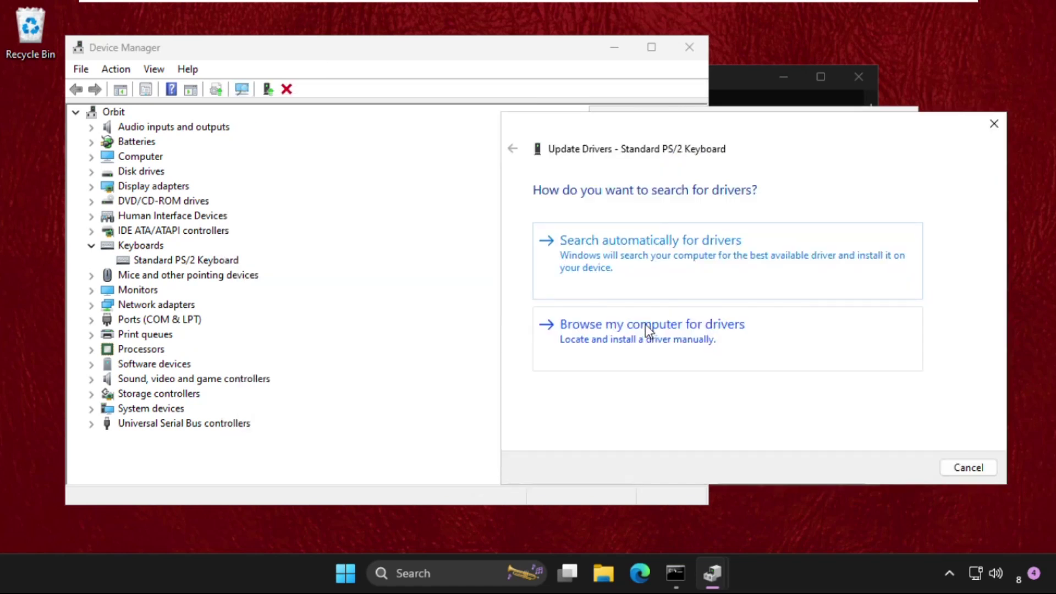
click(634, 263)
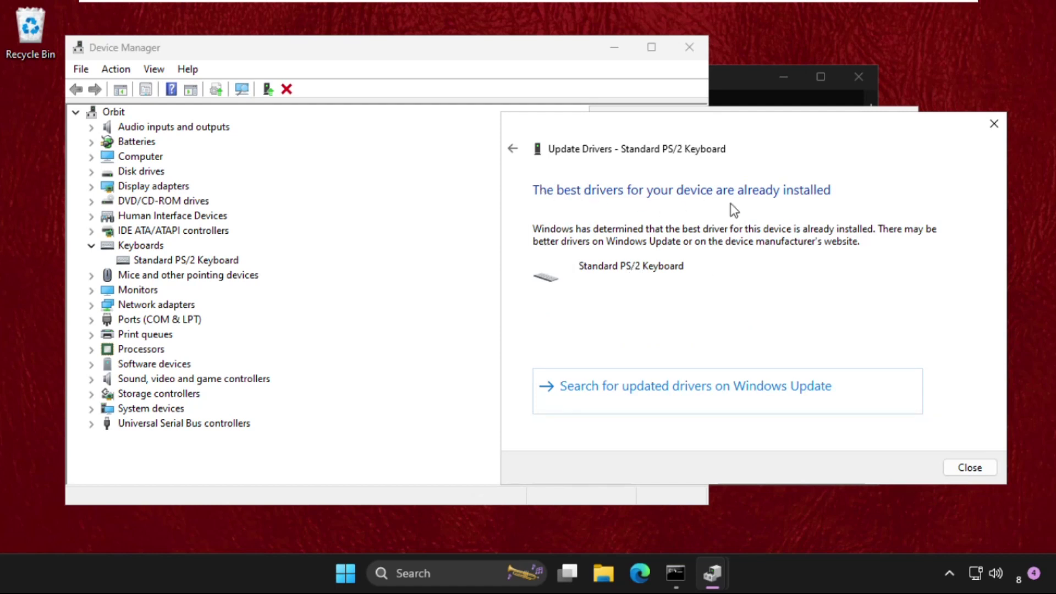
click(512, 147)
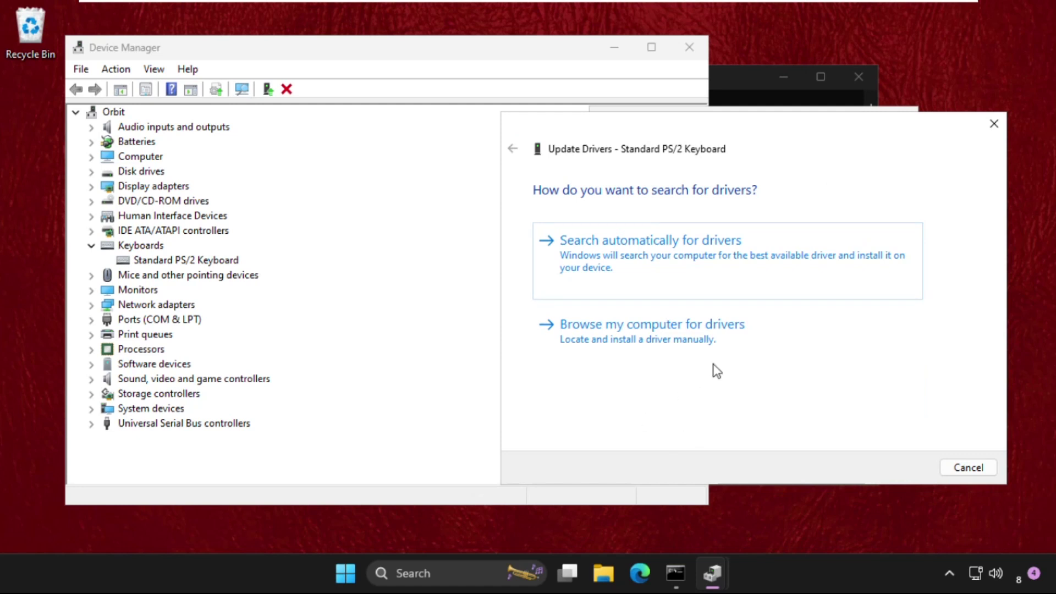
Step: Reinstall Standard PS/2 Keyboard by picking it from local drivers, then close its properties
click(616, 342)
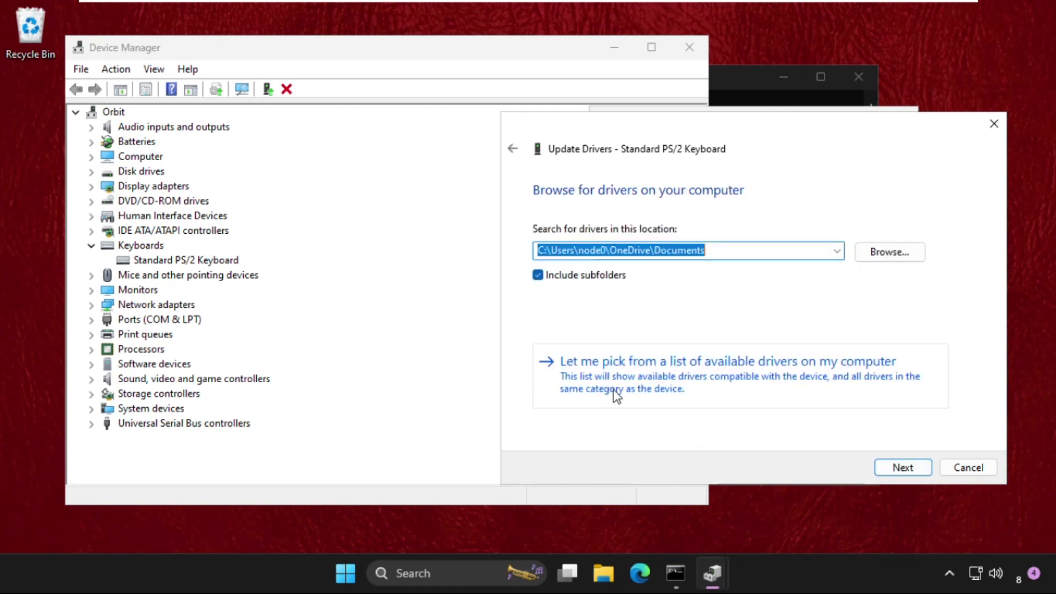
click(636, 380)
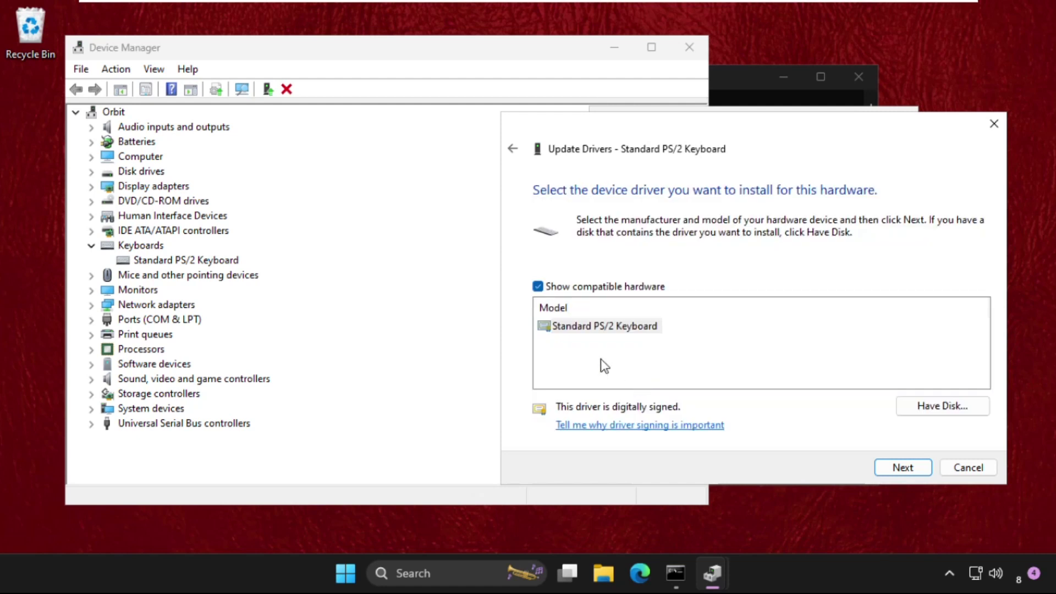
click(605, 326)
click(902, 467)
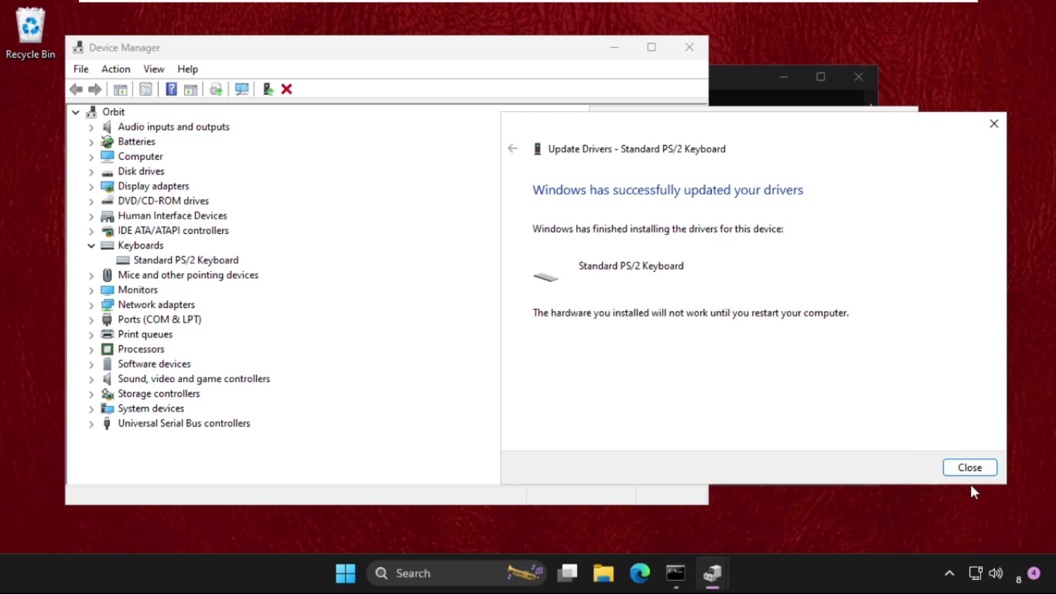
click(969, 467)
click(897, 123)
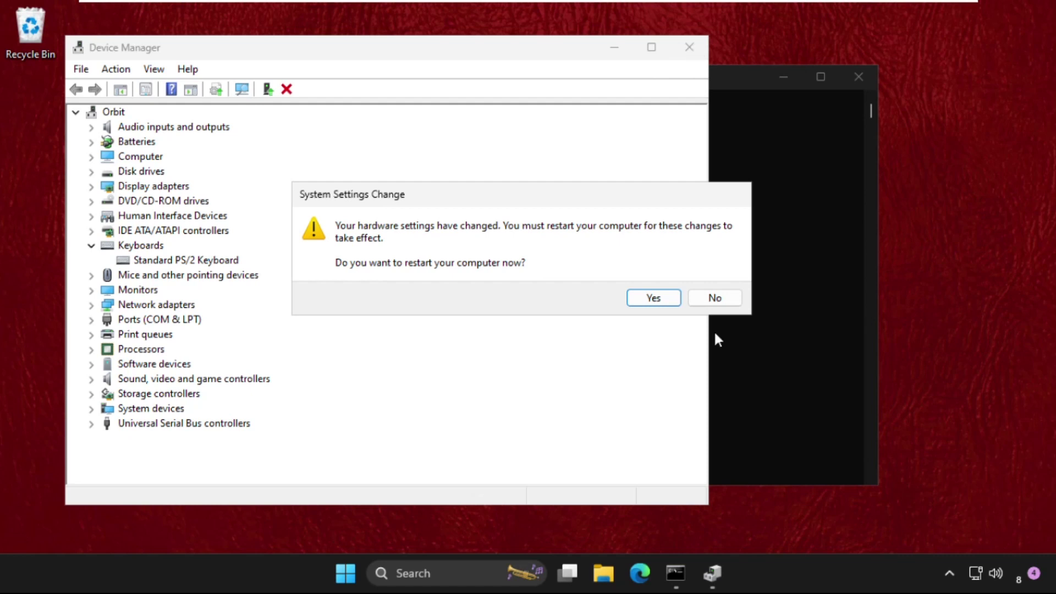
Step: Decline the restart, close Device Manager, and show the Start menu power options
click(715, 298)
click(689, 47)
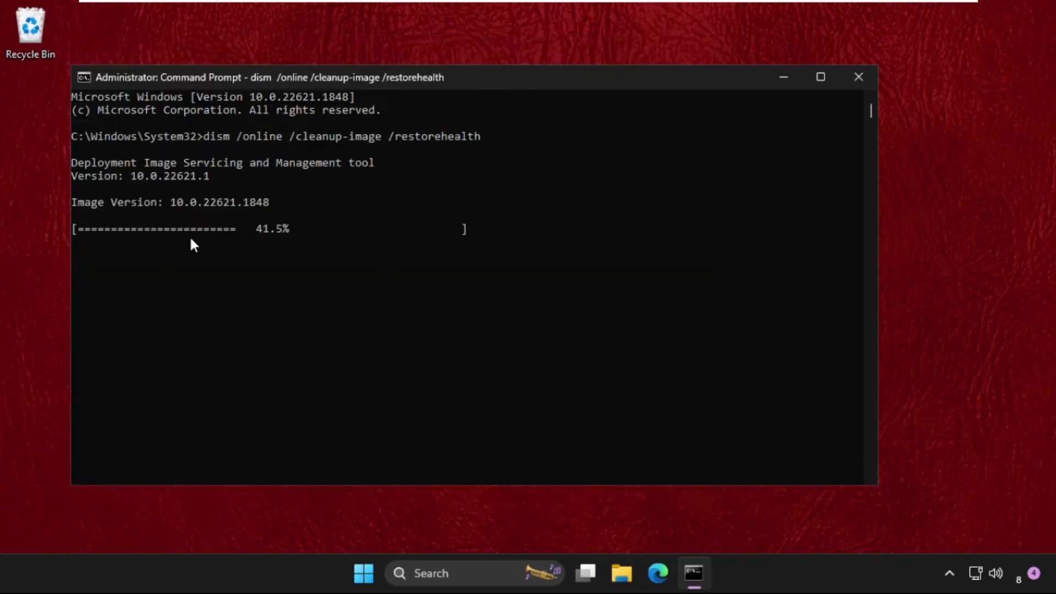
click(364, 572)
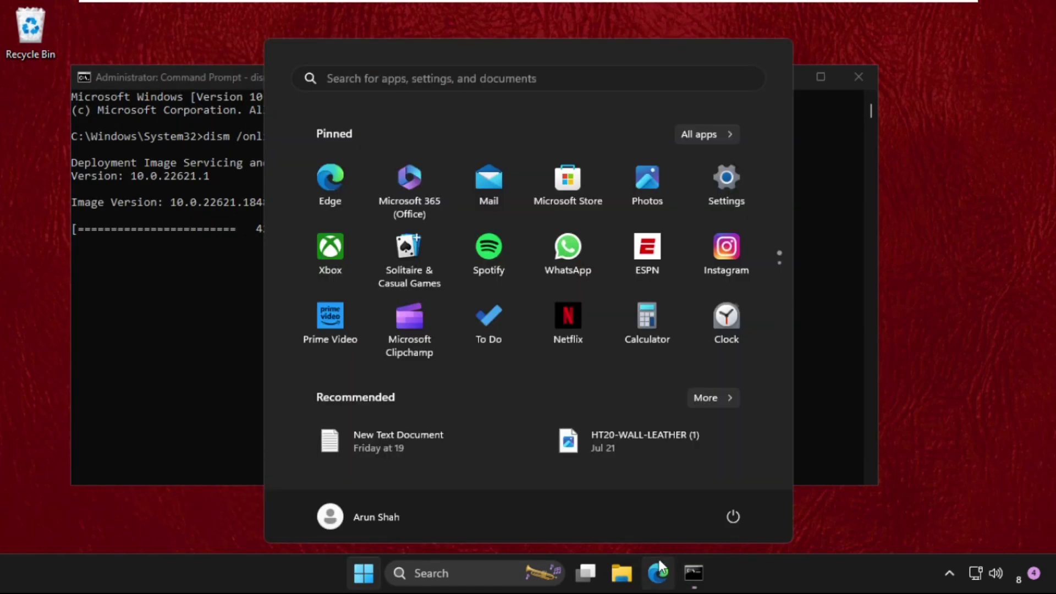
click(733, 518)
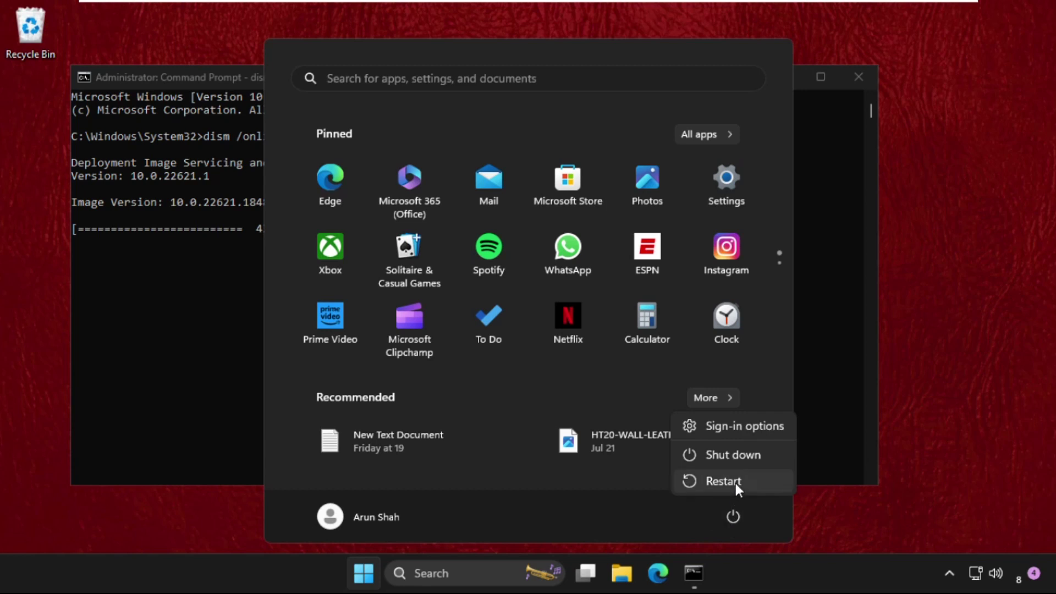